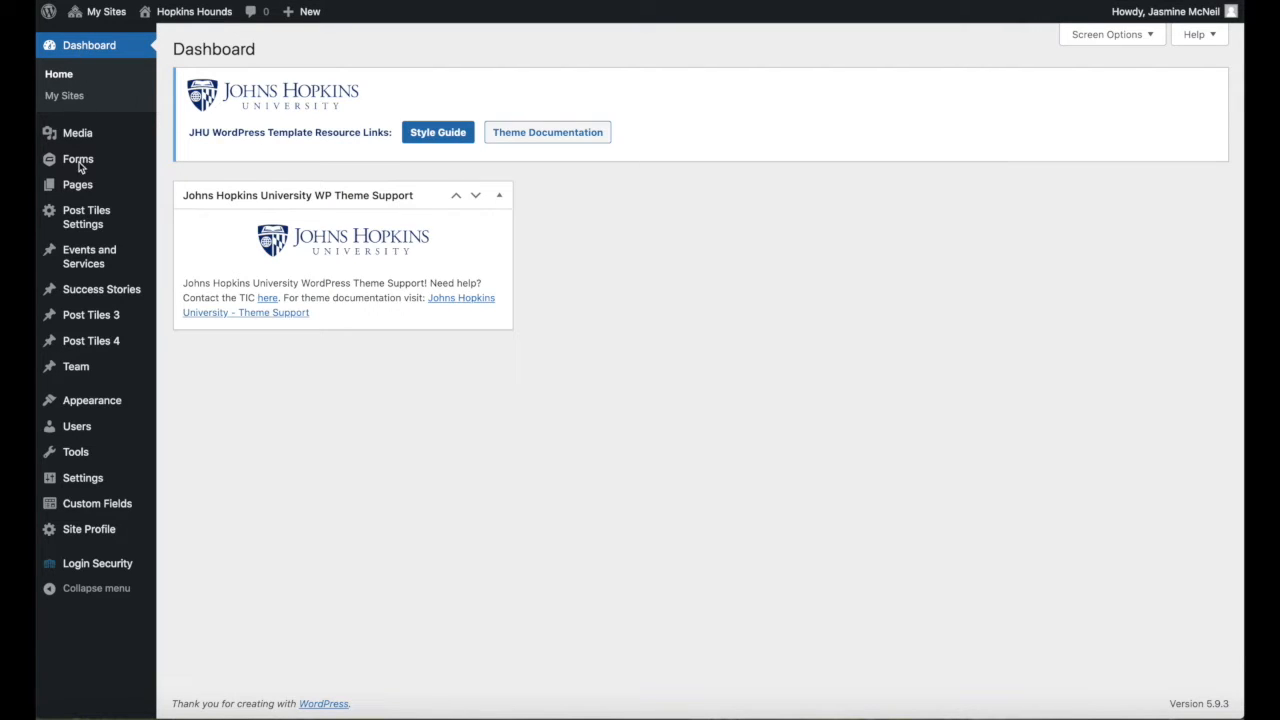
Open the Contact Form from the site's forms list for editing.
{"action": "mouse_move", "coordinate": [80, 166]}
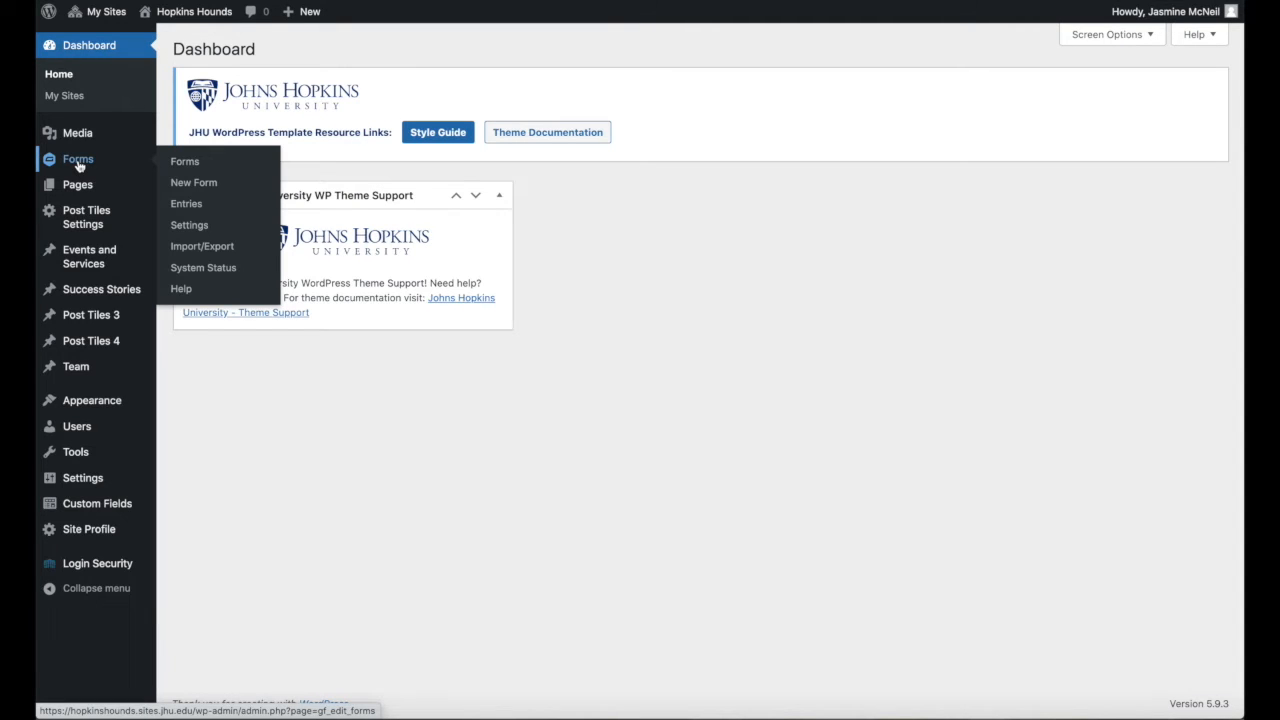
{"action": "left_click", "coordinate": [195, 166]}
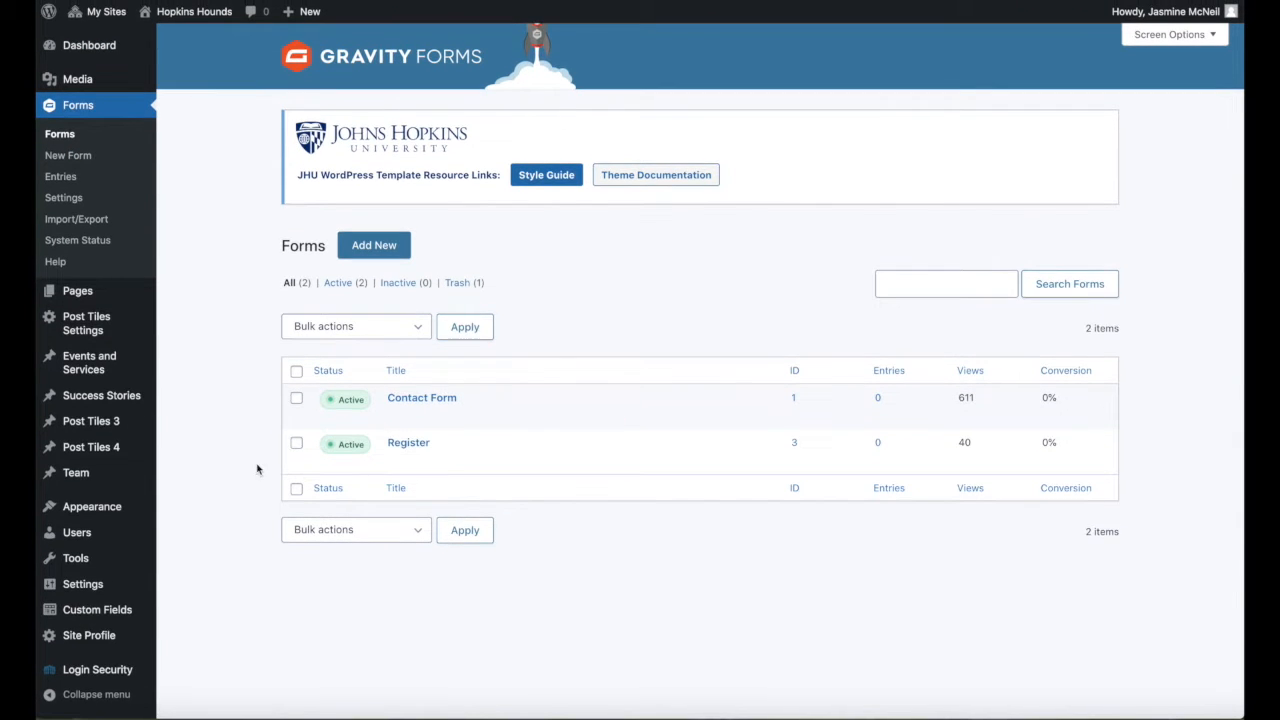
{"action": "mouse_move", "coordinate": [336, 469]}
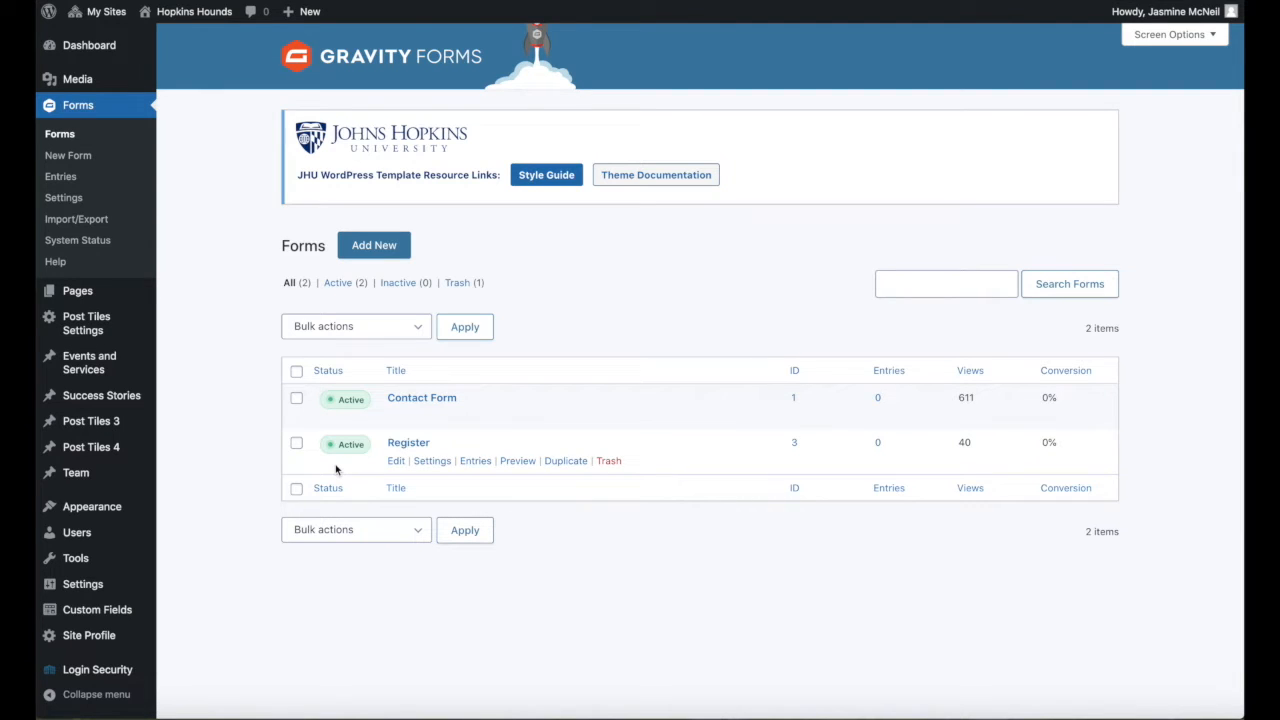
{"action": "mouse_move", "coordinate": [400, 420]}
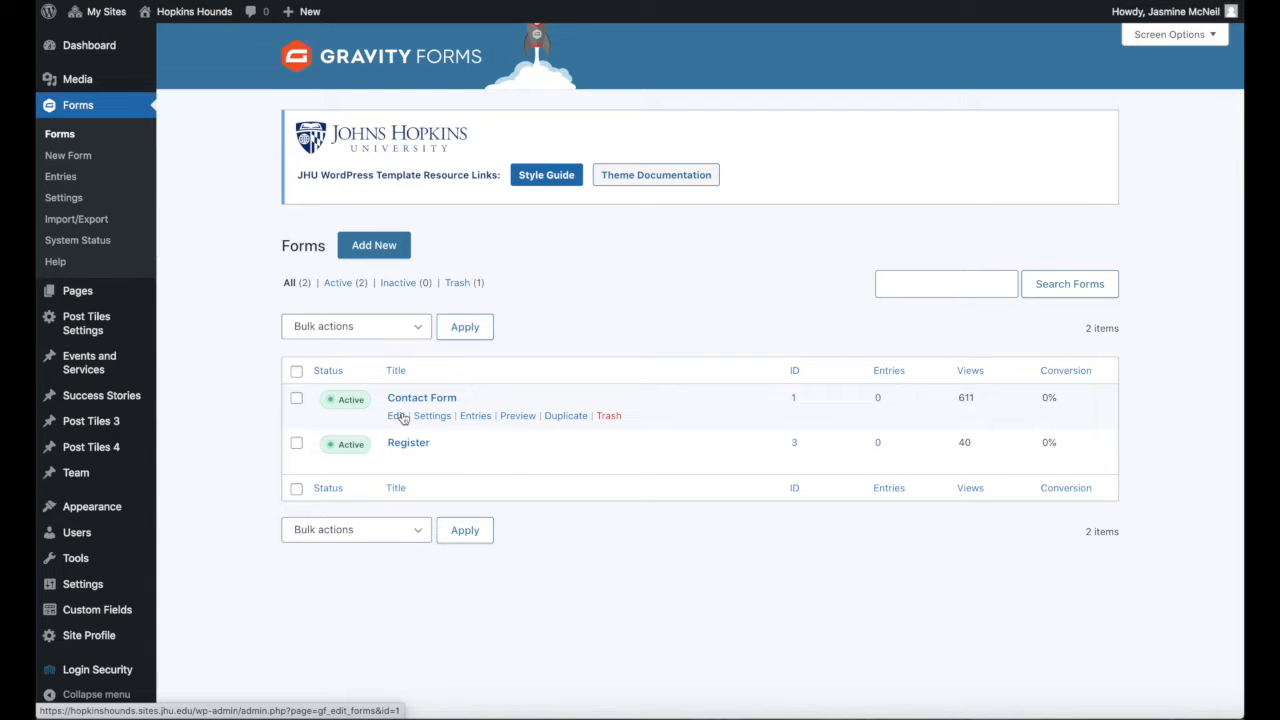
{"action": "left_click", "coordinate": [401, 419]}
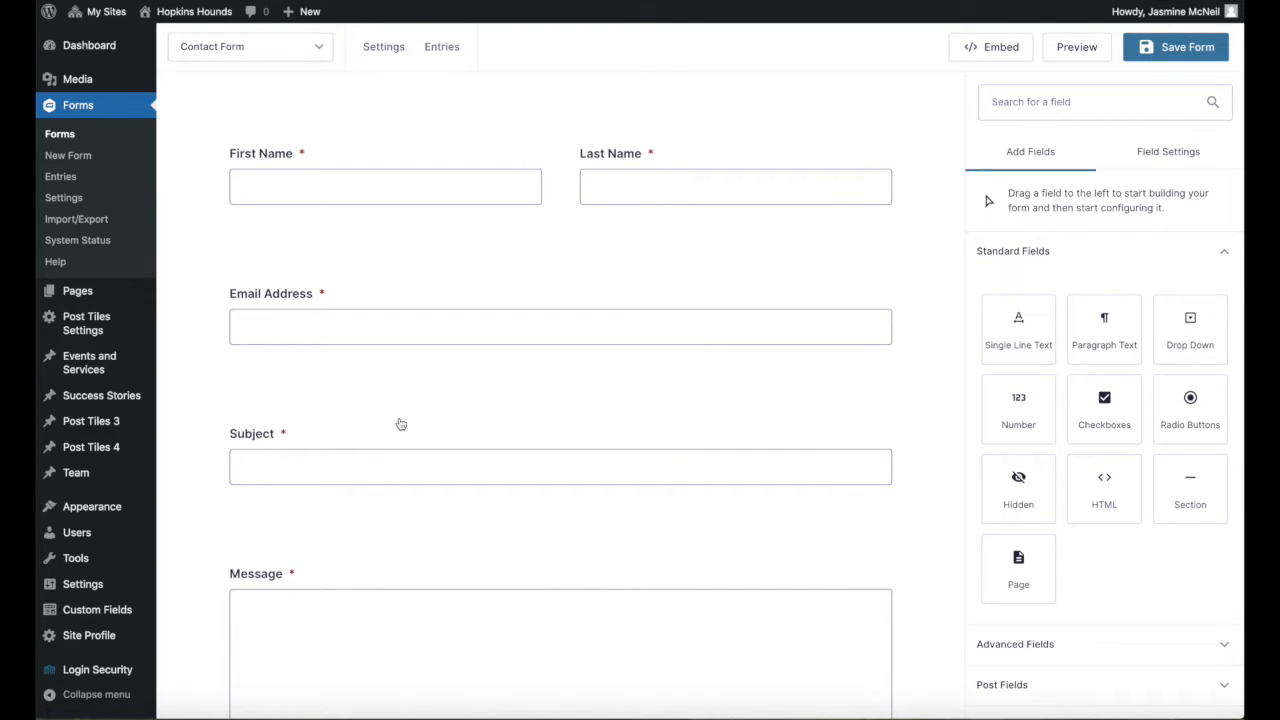
Examine the Contact Form's fields through to its CAPTCHA and the standard and advanced field types available to add.
{"action": "scroll", "coordinate": [400, 424], "scroll_direction": "down", "scroll_amount": 3}
{"action": "scroll", "coordinate": [400, 424], "scroll_direction": "down", "scroll_amount": 2}
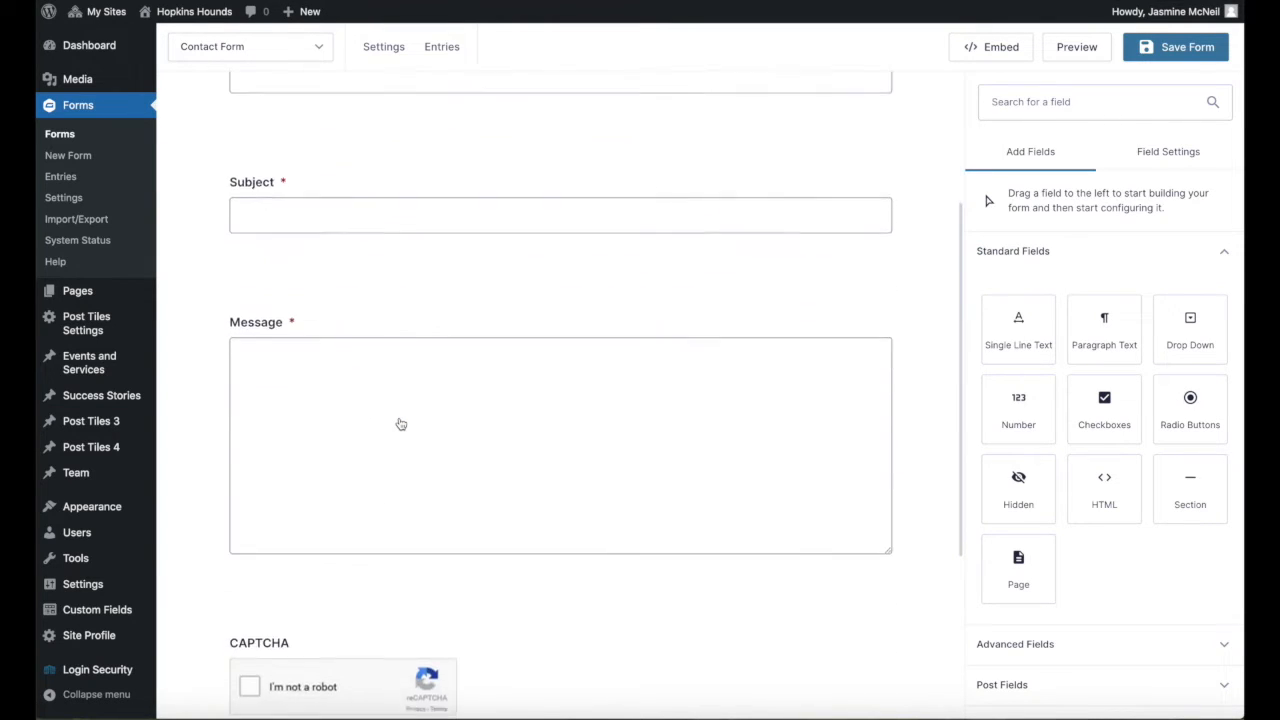
{"action": "scroll", "coordinate": [403, 416], "scroll_direction": "down", "scroll_amount": 2}
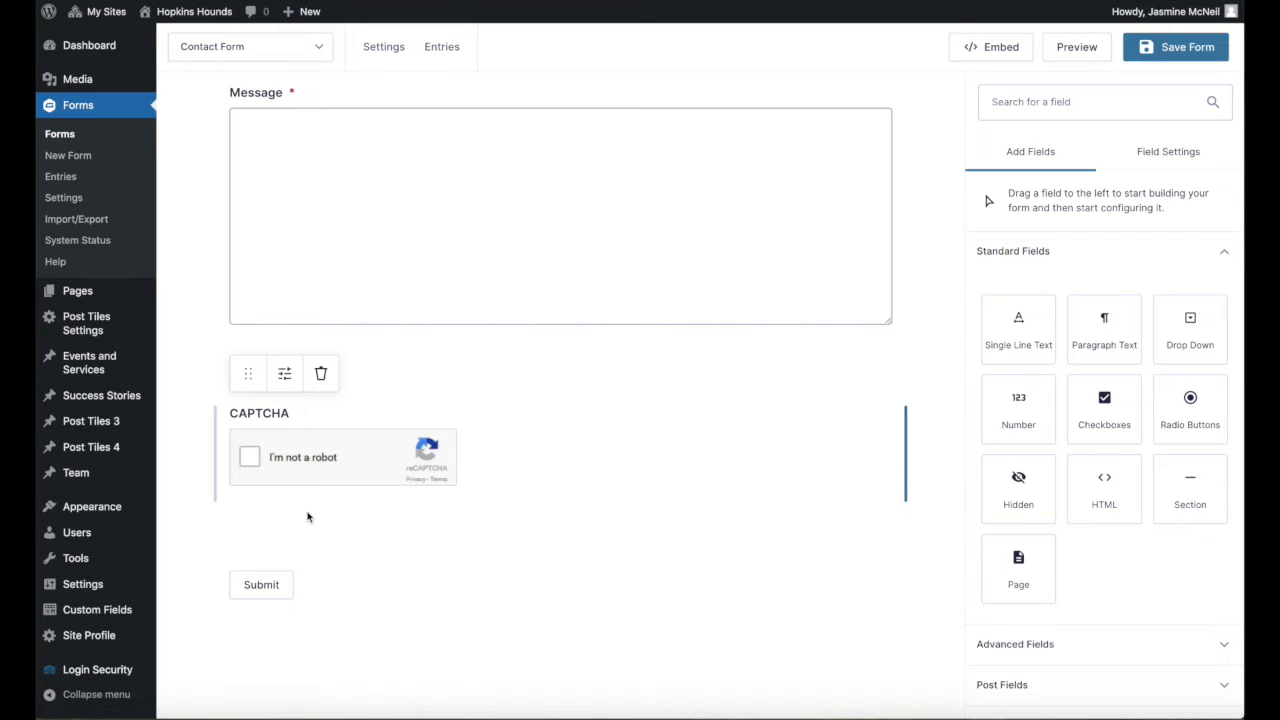
{"action": "scroll", "coordinate": [308, 517], "scroll_direction": "up", "scroll_amount": 1}
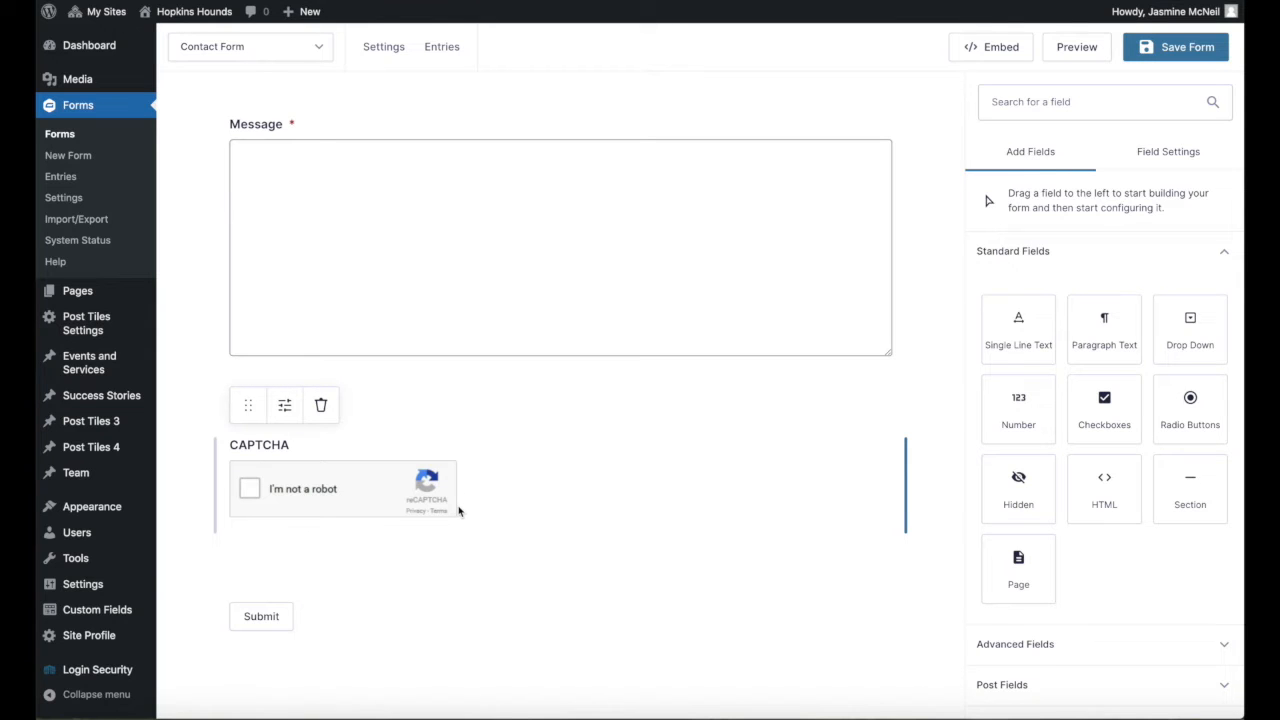
{"action": "scroll", "coordinate": [1046, 557], "scroll_direction": "down", "scroll_amount": 1}
{"action": "left_click", "coordinate": [1031, 622]}
{"action": "scroll", "coordinate": [1086, 541], "scroll_direction": "down", "scroll_amount": 5}
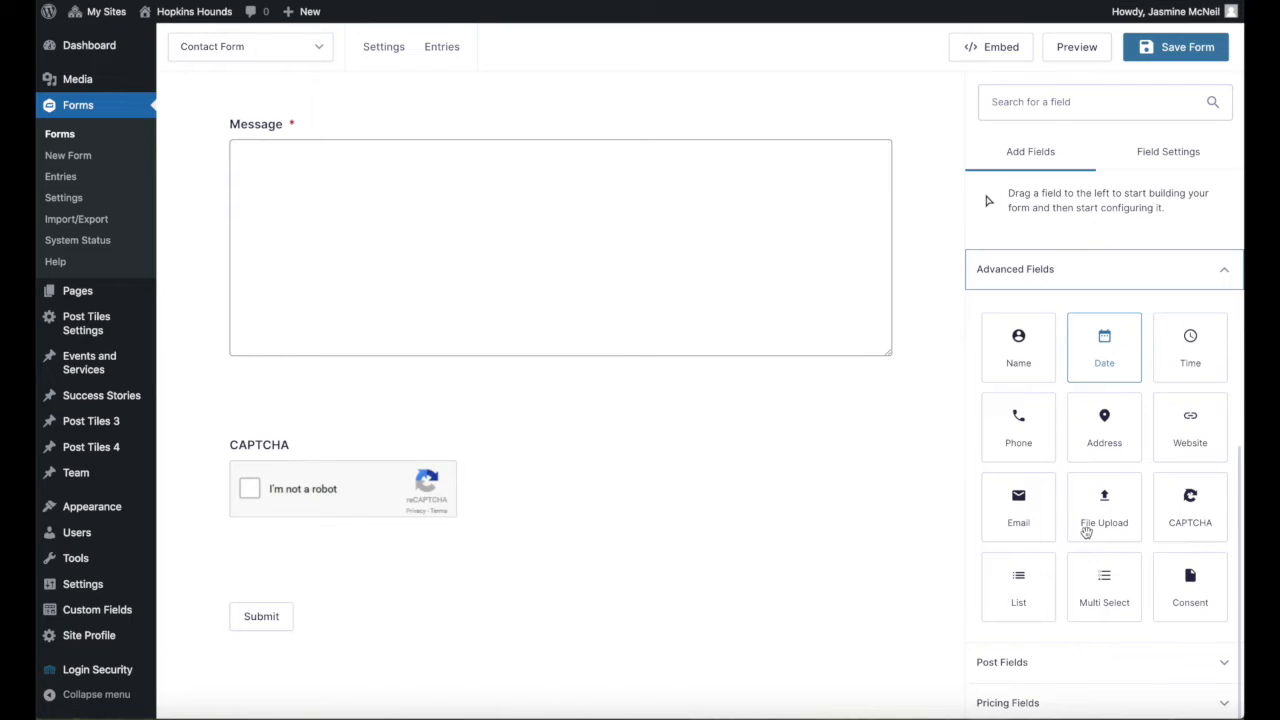
{"action": "left_click", "coordinate": [1195, 508]}
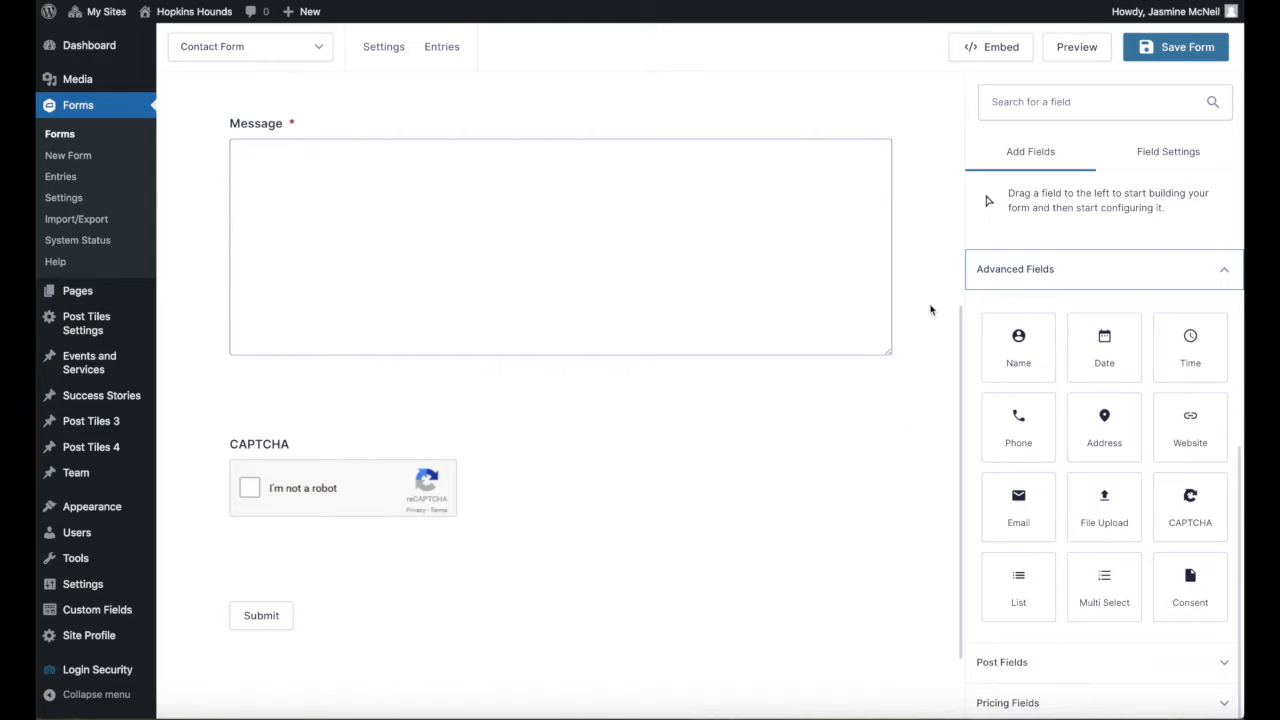
{"action": "scroll", "coordinate": [930, 308], "scroll_direction": "up", "scroll_amount": 3}
{"action": "scroll", "coordinate": [930, 310], "scroll_direction": "up", "scroll_amount": 2}
{"action": "scroll", "coordinate": [1082, 282], "scroll_direction": "up", "scroll_amount": 5}
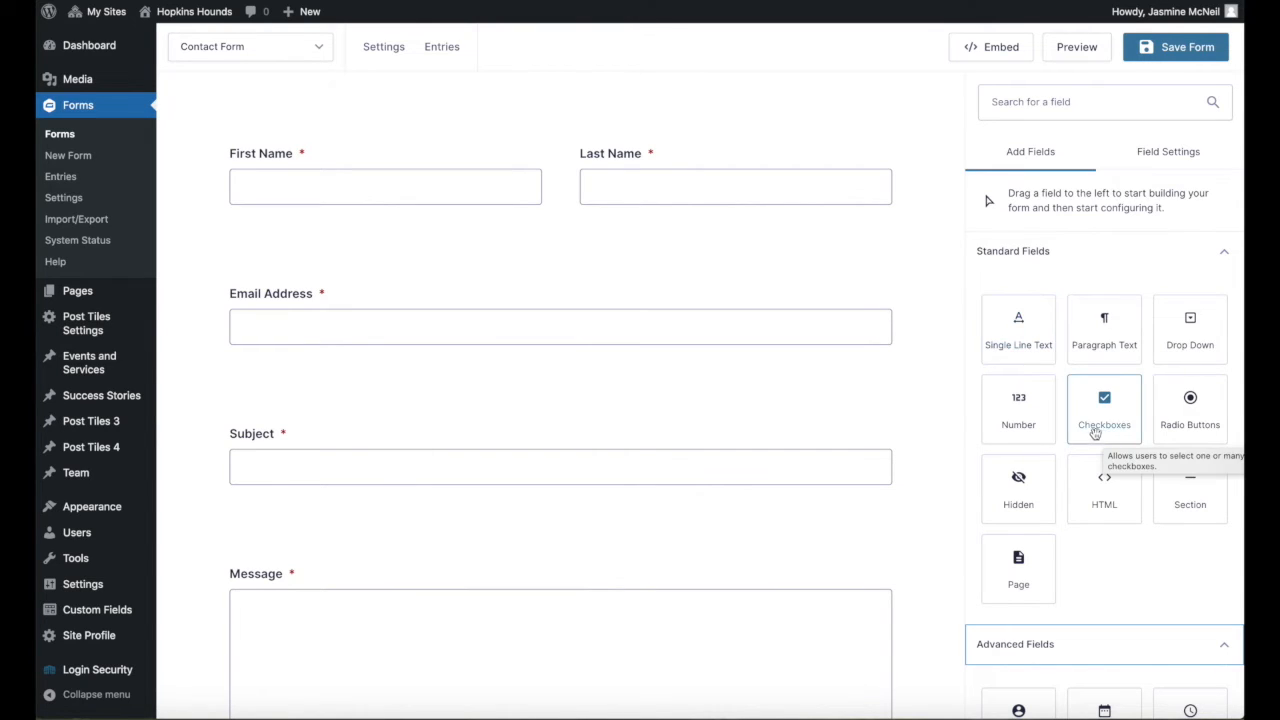
{"action": "scroll", "coordinate": [1114, 570], "scroll_direction": "down", "scroll_amount": 4}
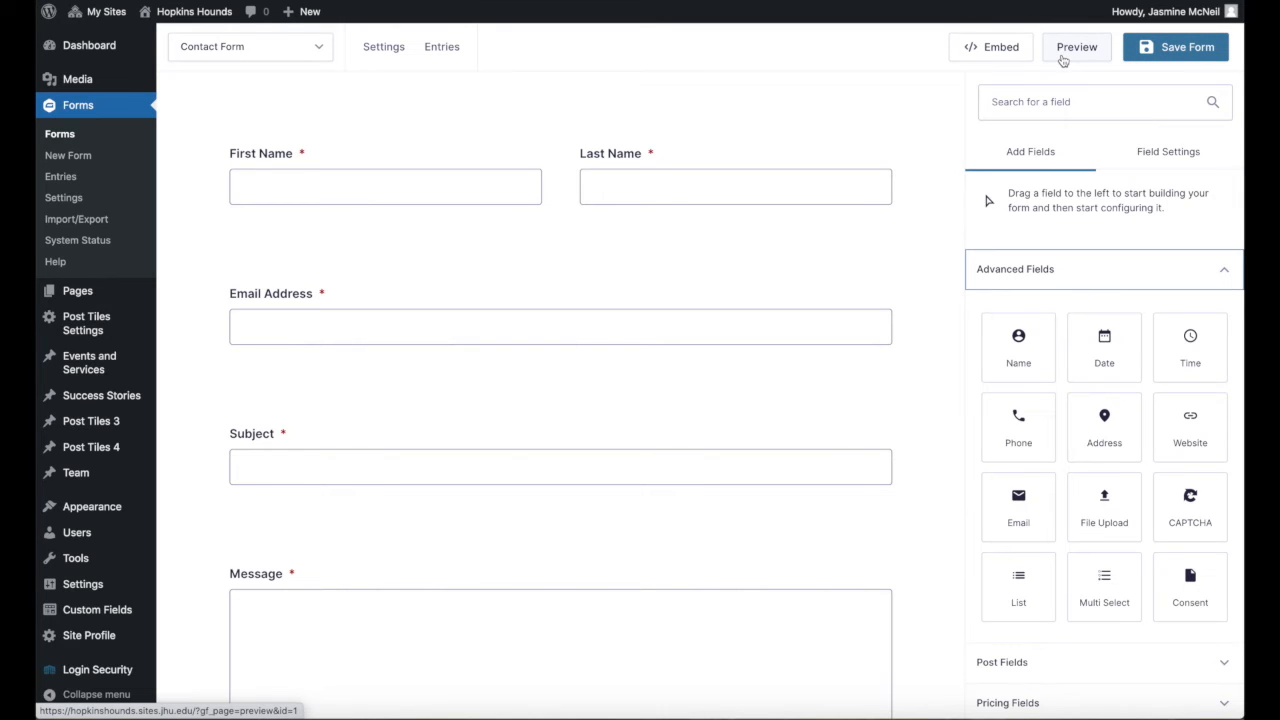
Save the Contact Form, then open the Register form for editing.
{"action": "left_click", "coordinate": [1174, 58]}
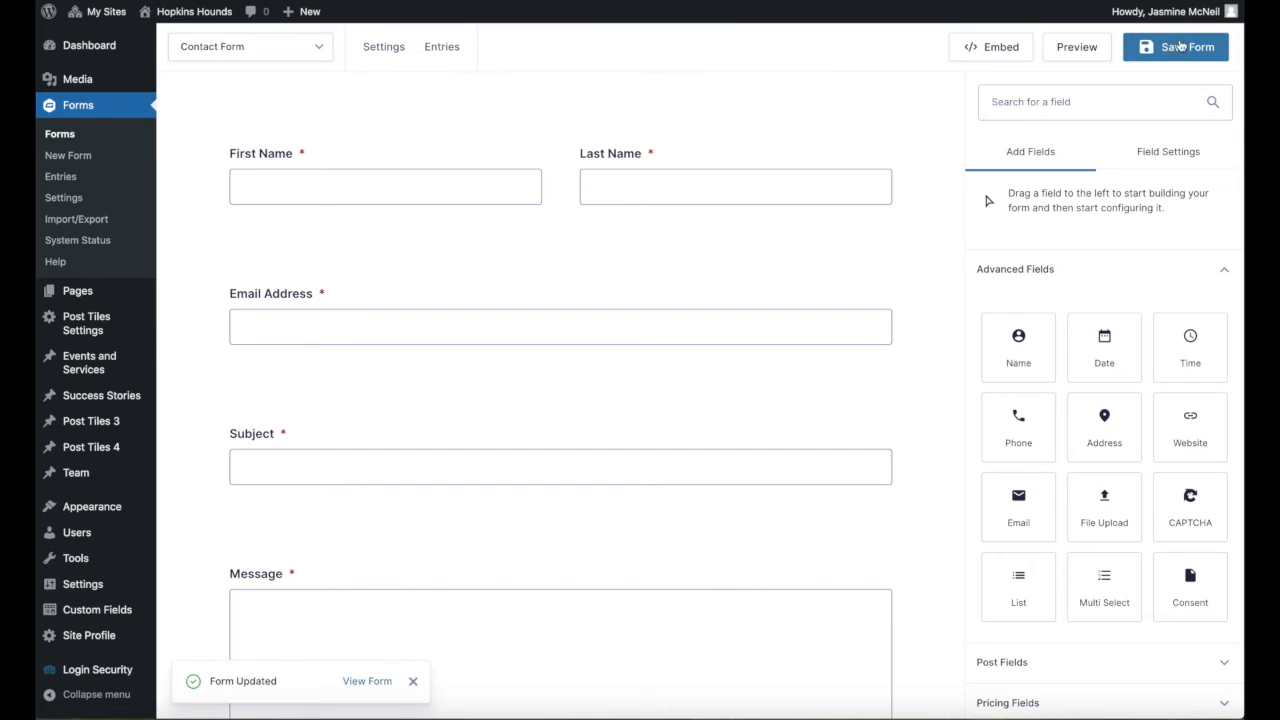
{"action": "left_click", "coordinate": [62, 135]}
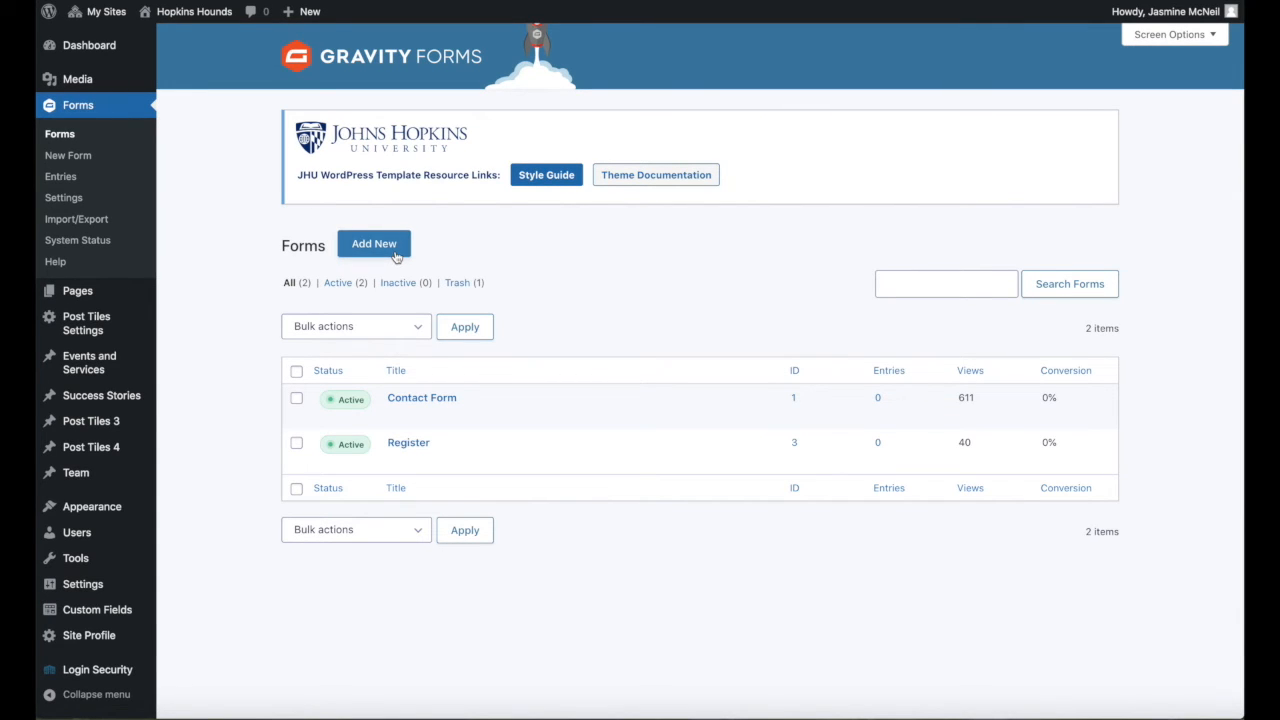
{"action": "mouse_move", "coordinate": [383, 452]}
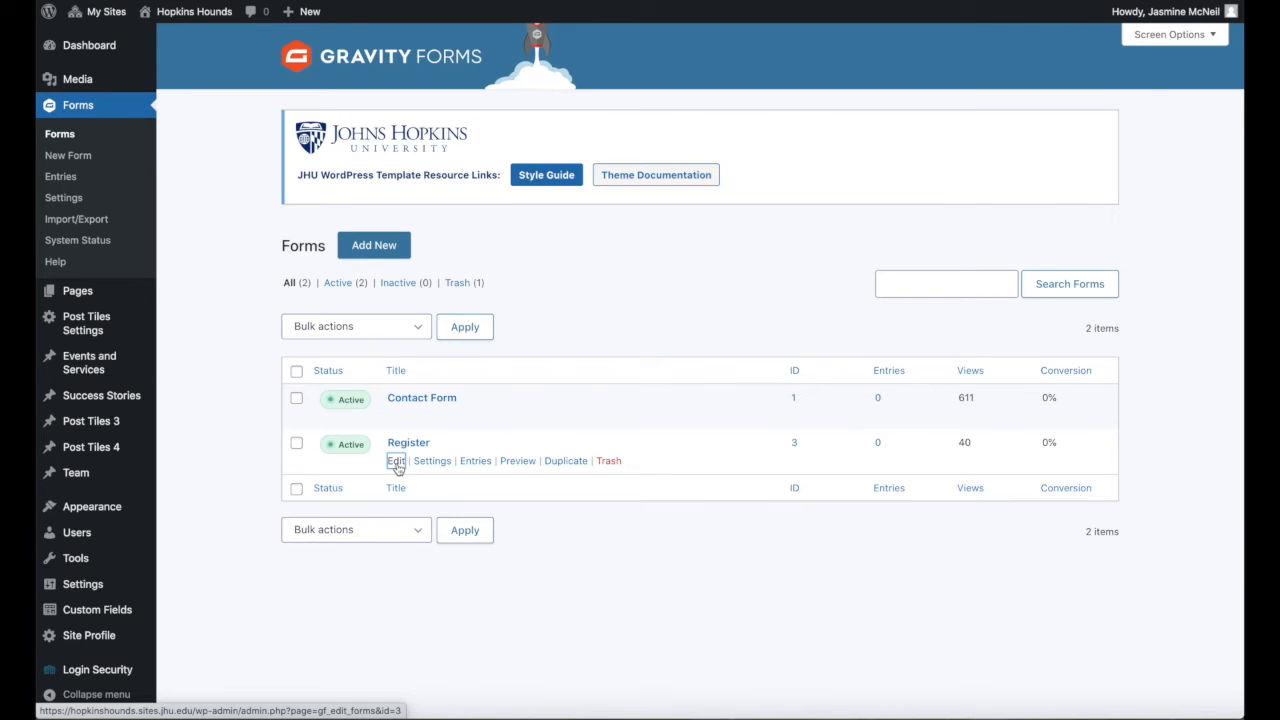
{"action": "left_click", "coordinate": [396, 462]}
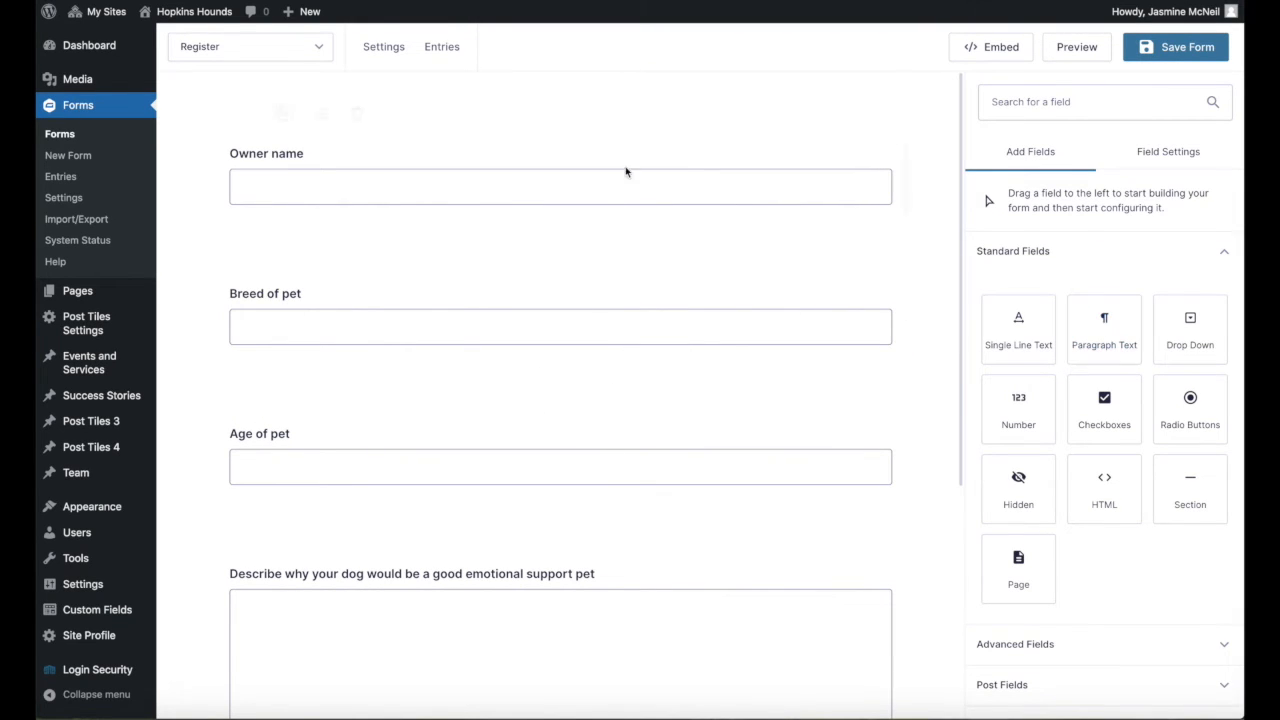
Examine the Register form's fields and the general settings of its Age of pet field.
{"action": "scroll", "coordinate": [586, 311], "scroll_direction": "down", "scroll_amount": 5}
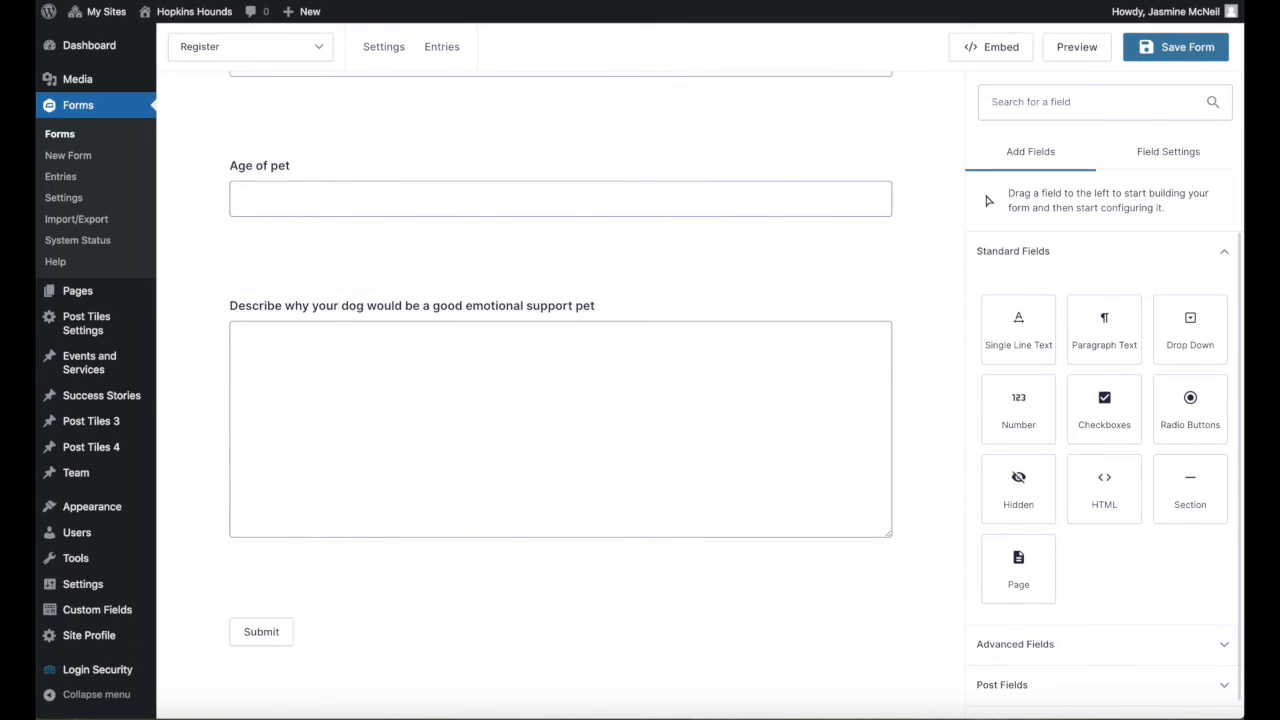
{"action": "scroll", "coordinate": [1110, 566], "scroll_direction": "down", "scroll_amount": 1}
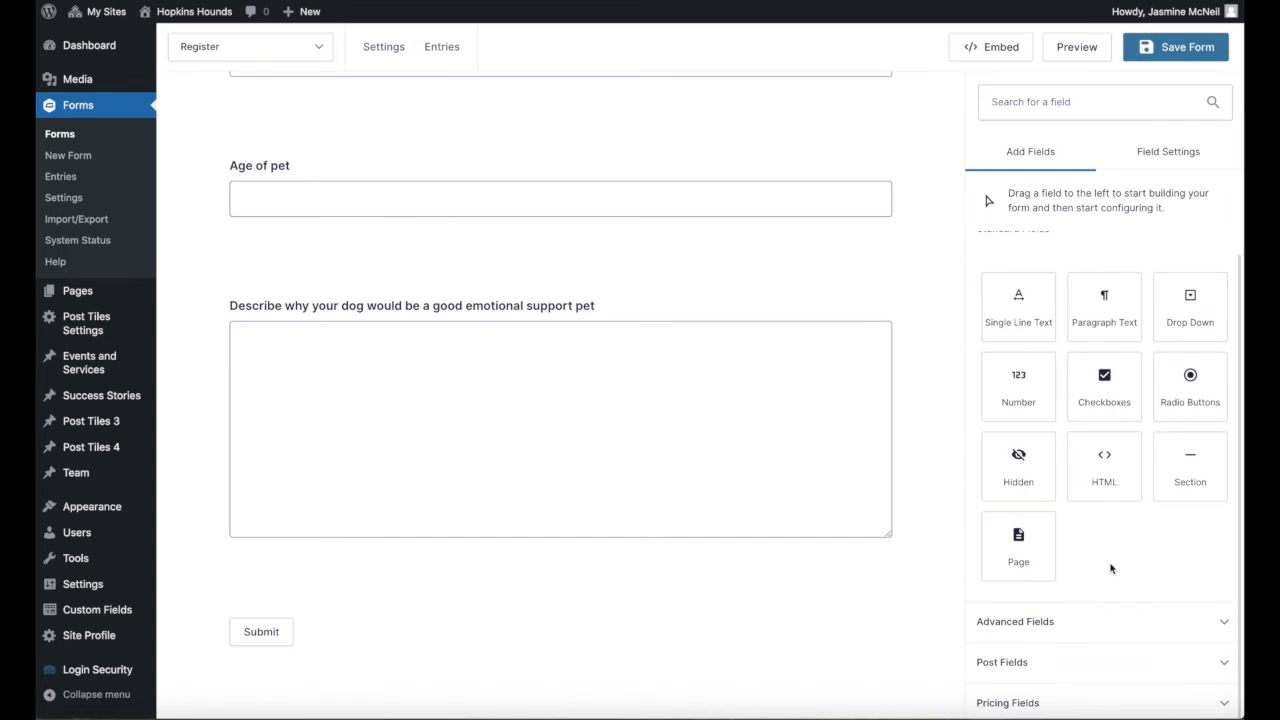
{"action": "left_click", "coordinate": [1163, 153]}
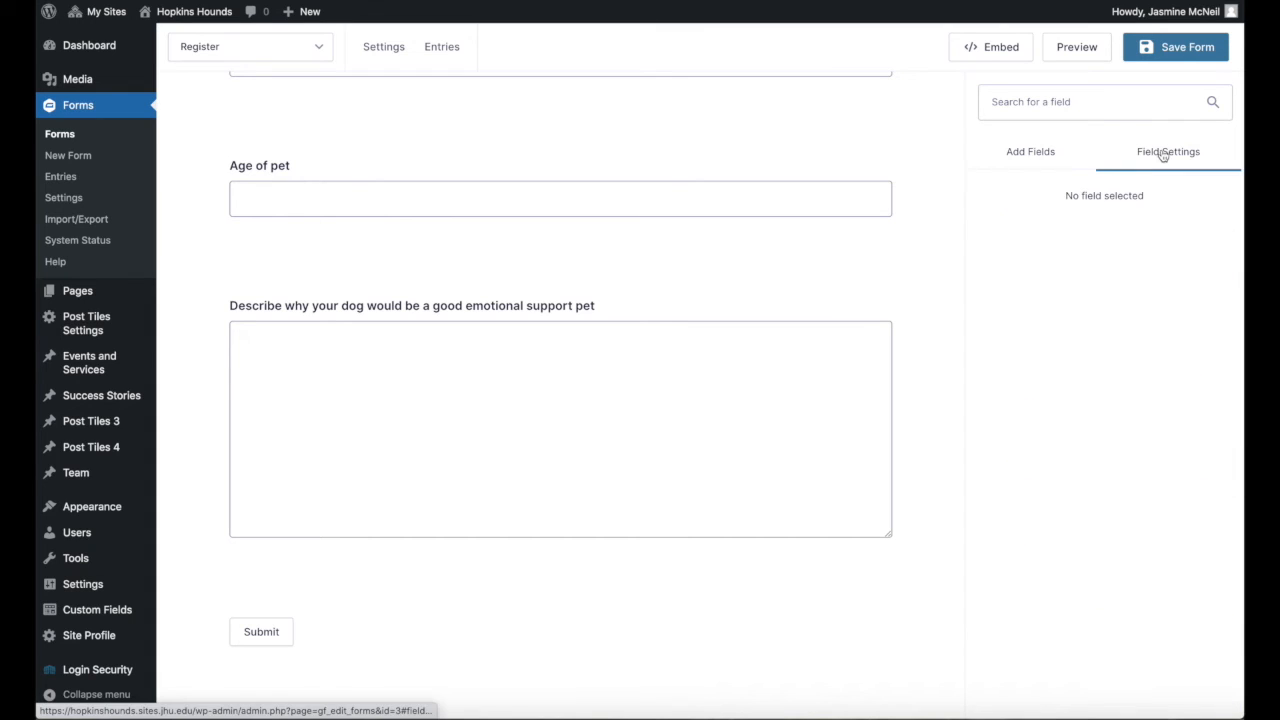
{"action": "left_click", "coordinate": [795, 202]}
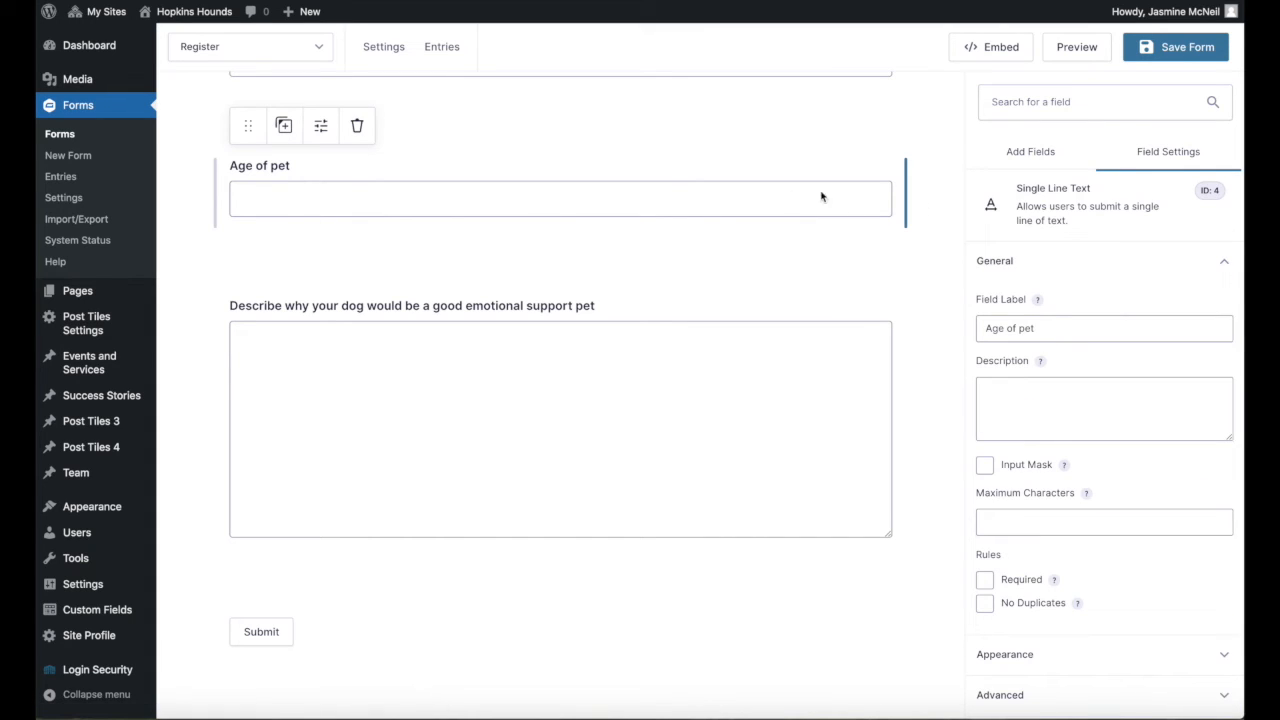
{"action": "left_click", "coordinate": [1027, 153]}
{"action": "left_click", "coordinate": [1163, 155]}
{"action": "scroll", "coordinate": [1102, 388], "scroll_direction": "down", "scroll_amount": 1}
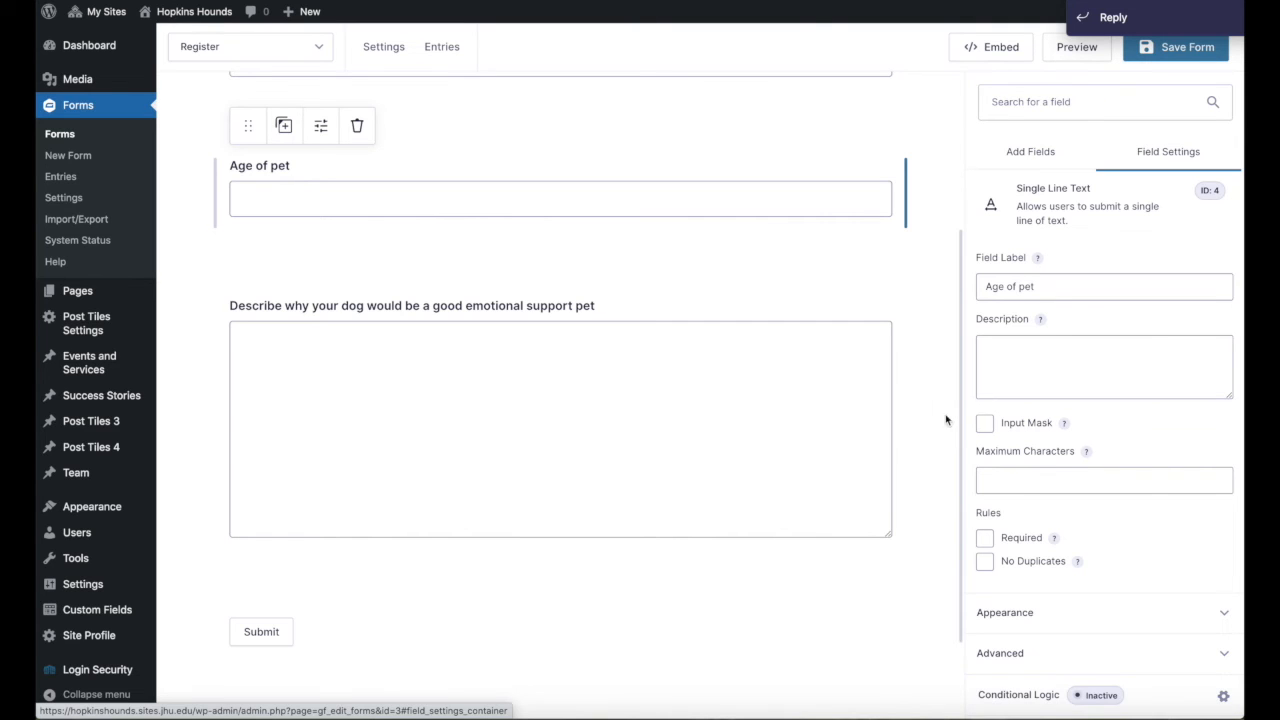
{"action": "scroll", "coordinate": [929, 390], "scroll_direction": "up", "scroll_amount": 3}
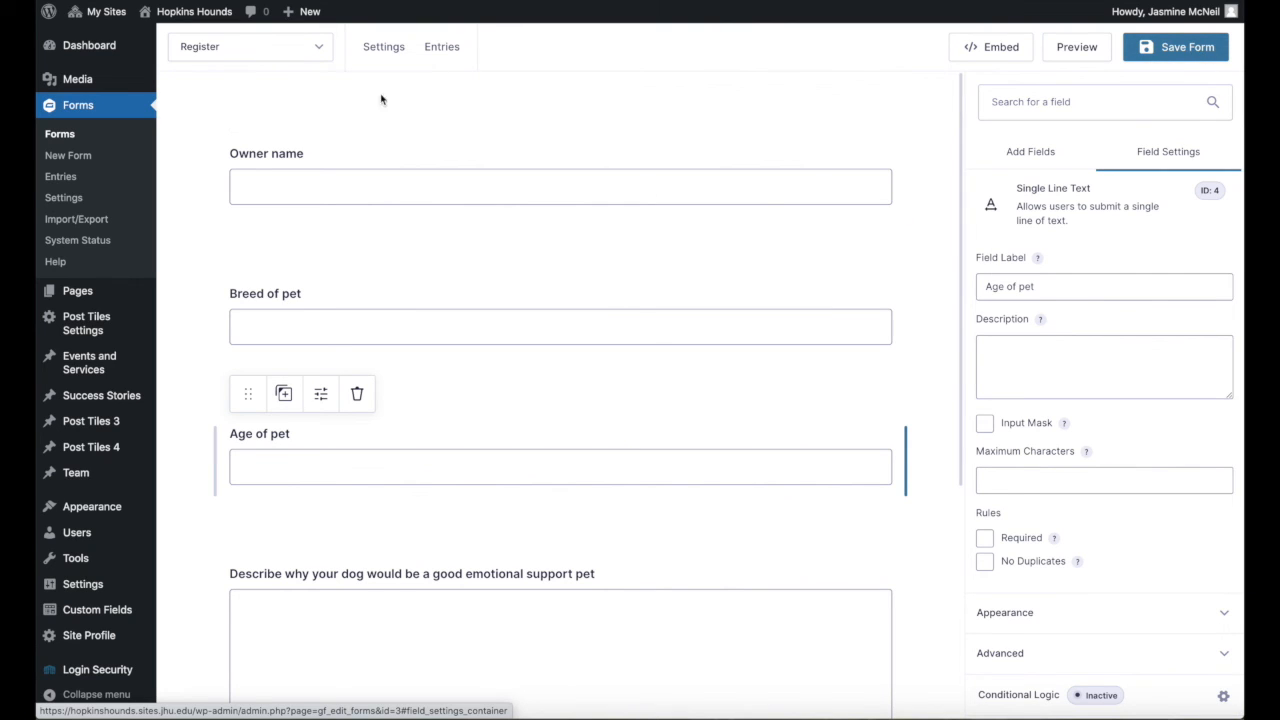
Leave the form editor and open the Register Your Dog page for editing.
{"action": "left_click", "coordinate": [68, 136]}
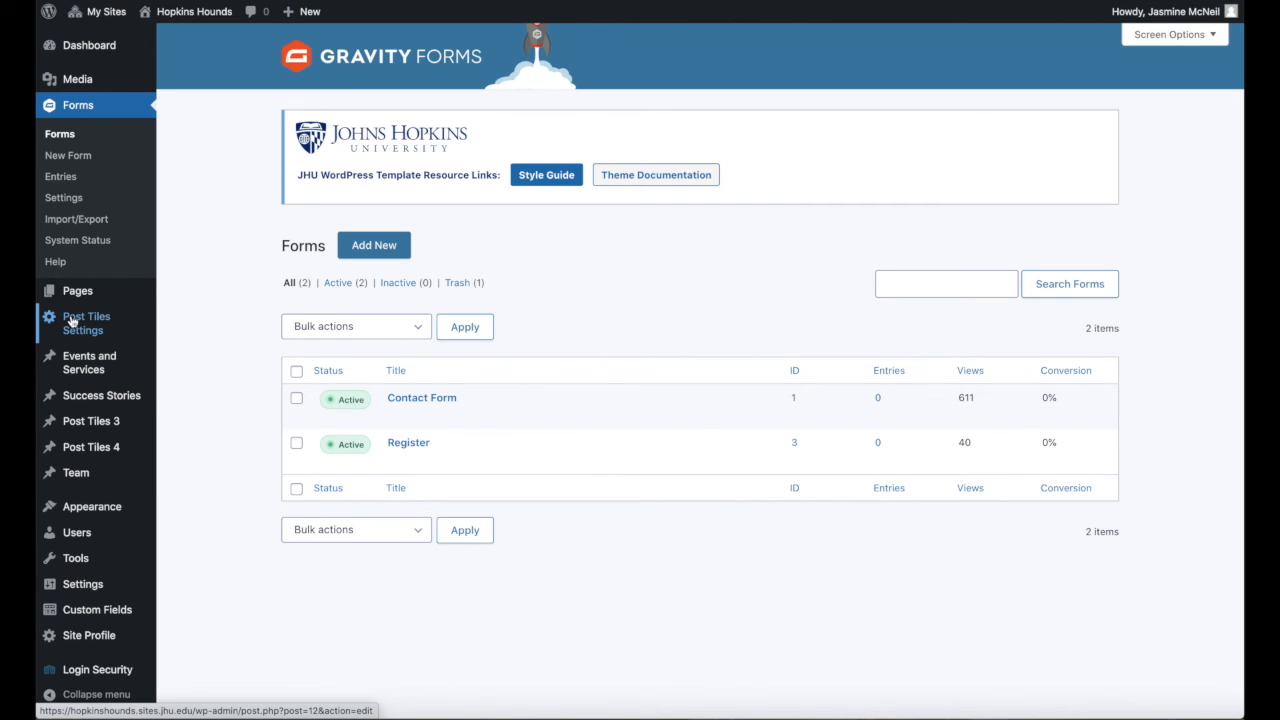
{"action": "mouse_move", "coordinate": [76, 366]}
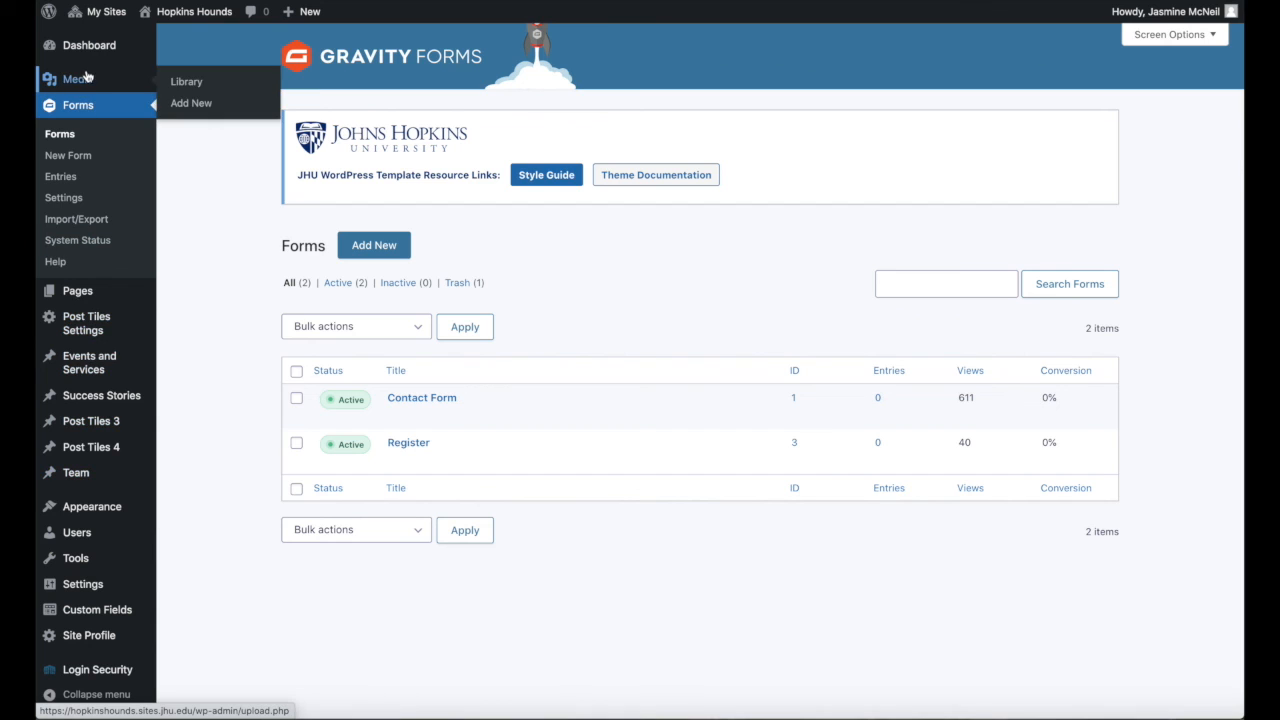
{"action": "mouse_move", "coordinate": [89, 293]}
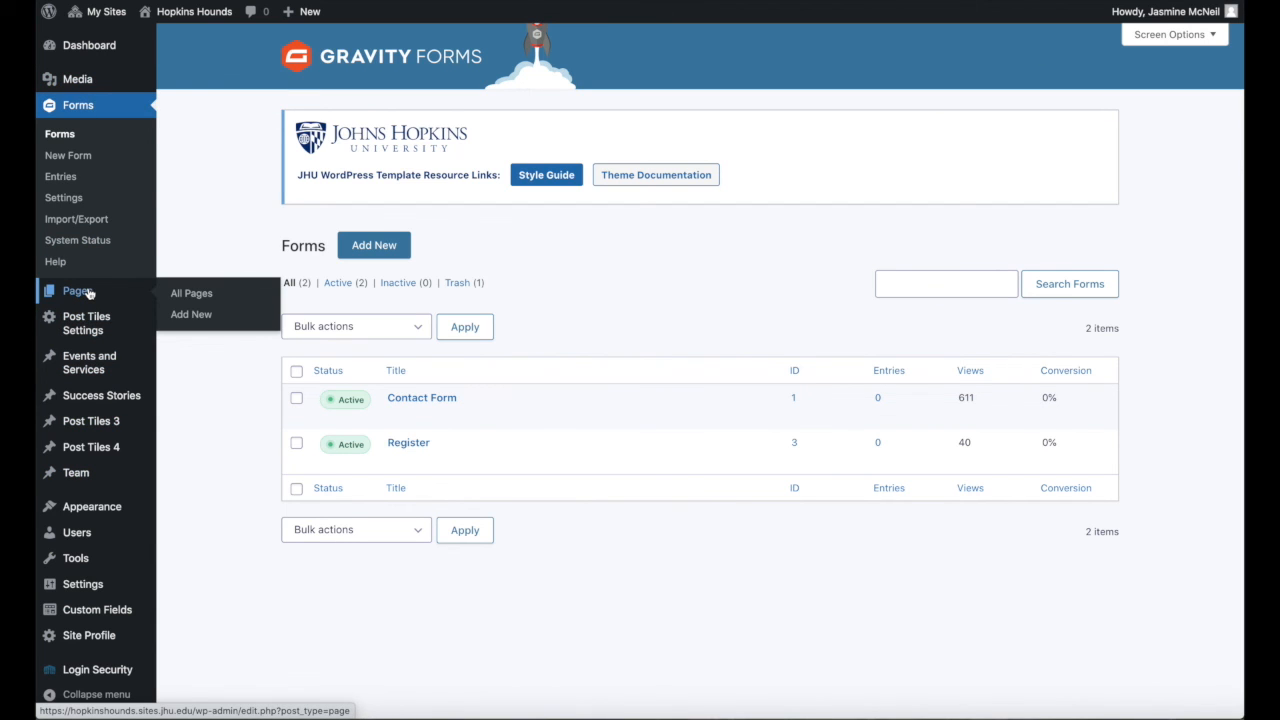
{"action": "left_click", "coordinate": [88, 292]}
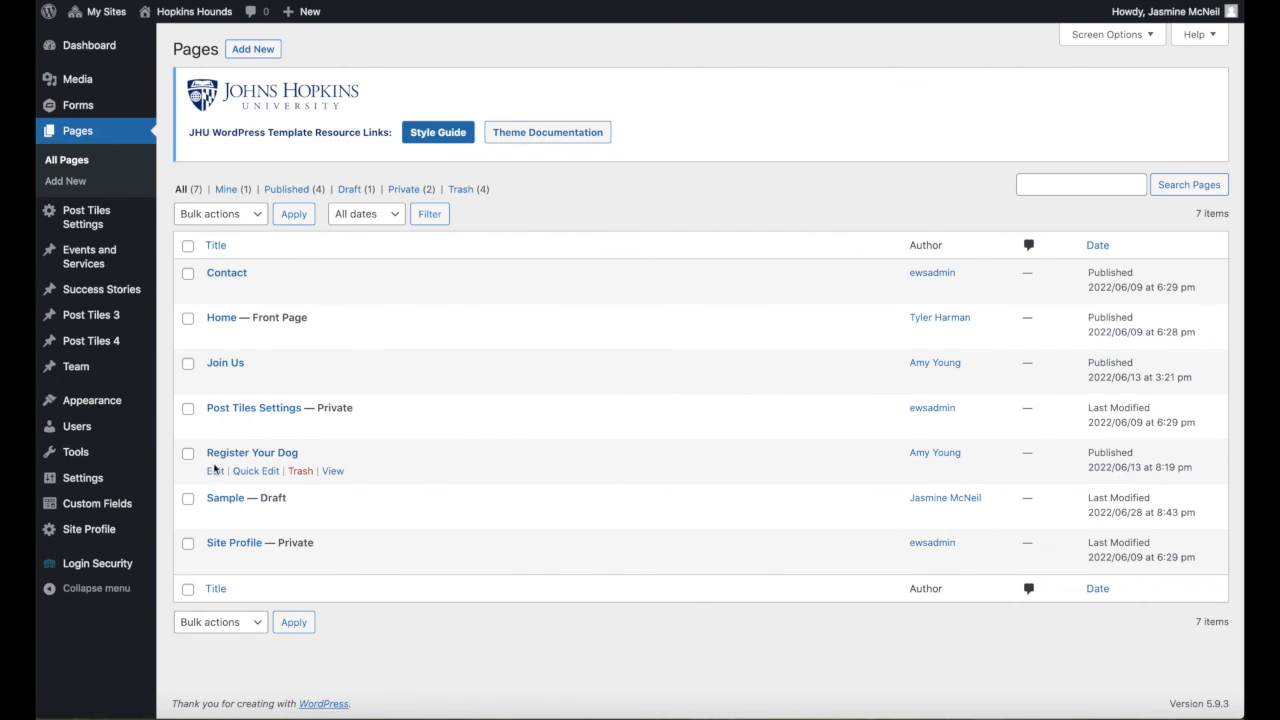
{"action": "left_click", "coordinate": [214, 473]}
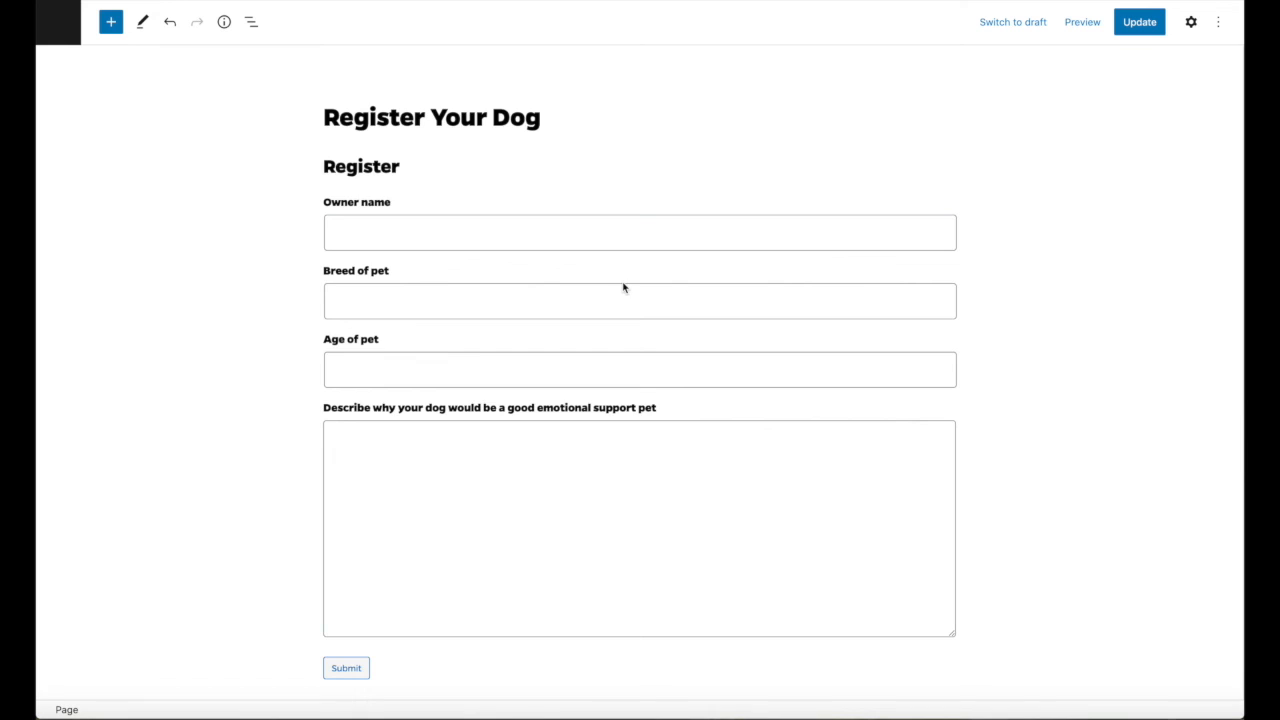
Insert a Gravity Forms block at the end of the page, below the Health_IT_Annual_report_2021 link.
{"action": "scroll", "coordinate": [623, 288], "scroll_direction": "down", "scroll_amount": 3}
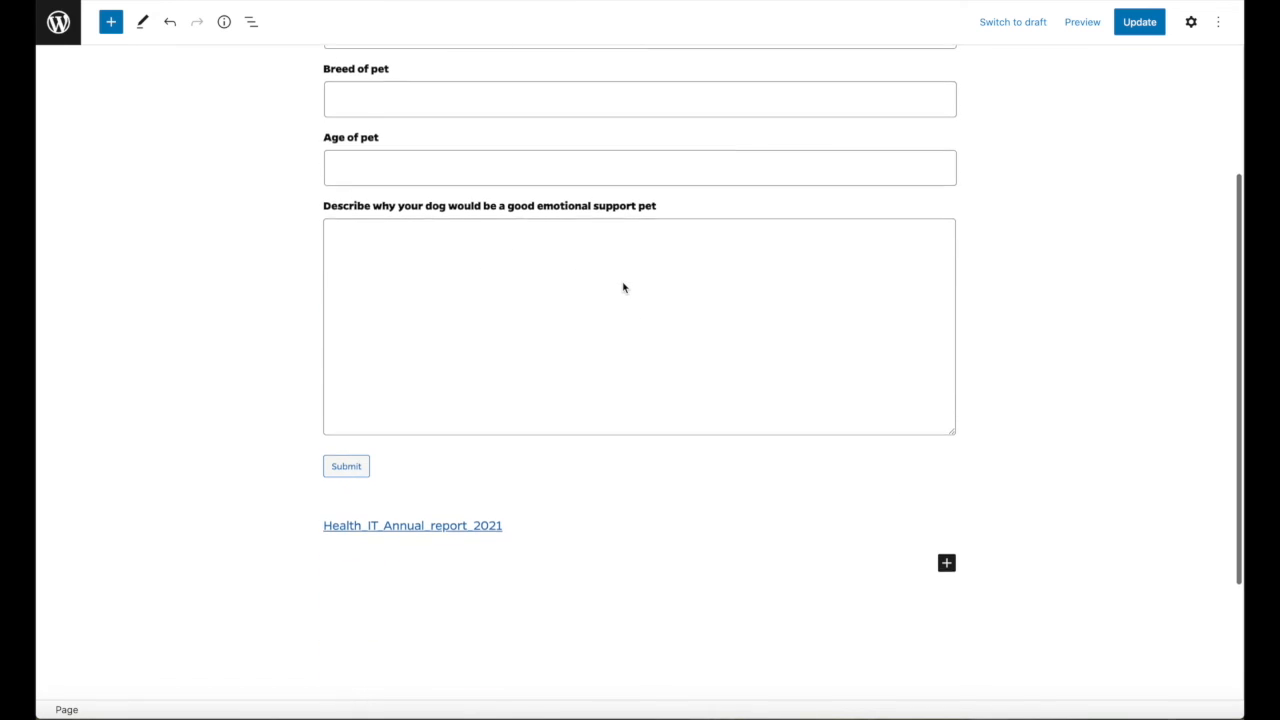
{"action": "left_click", "coordinate": [947, 563]}
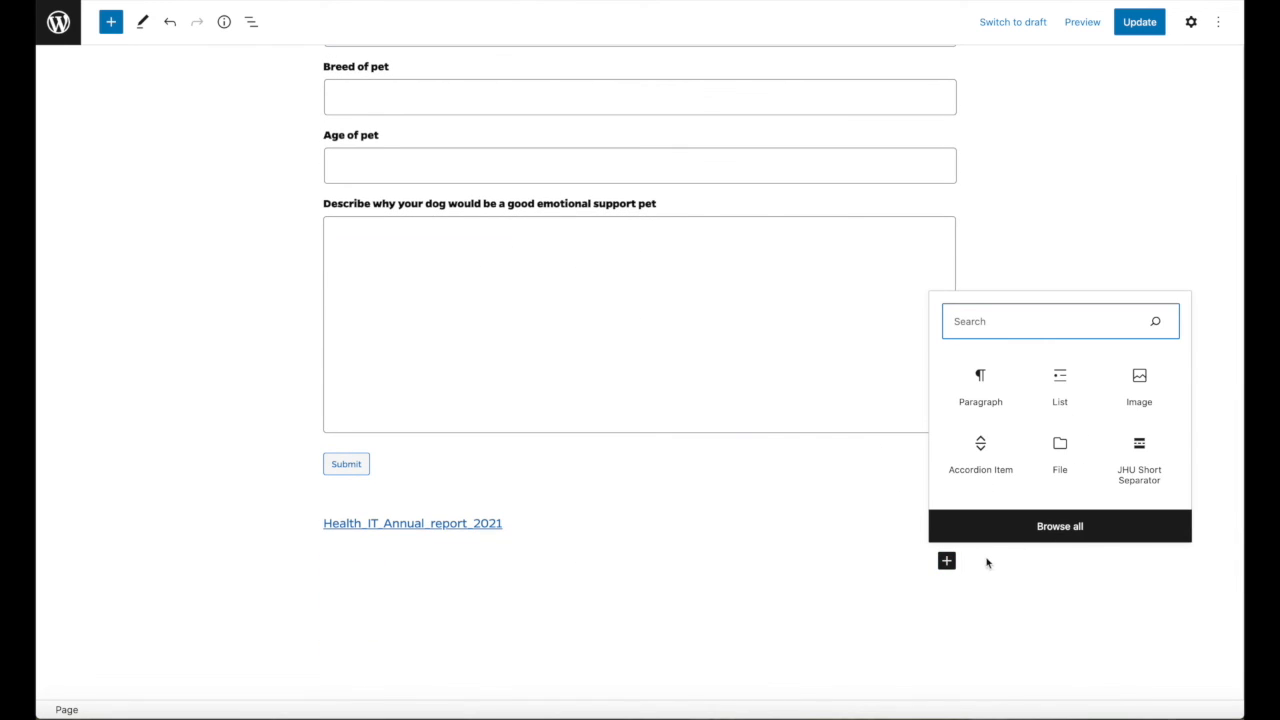
{"action": "left_click", "coordinate": [1021, 540]}
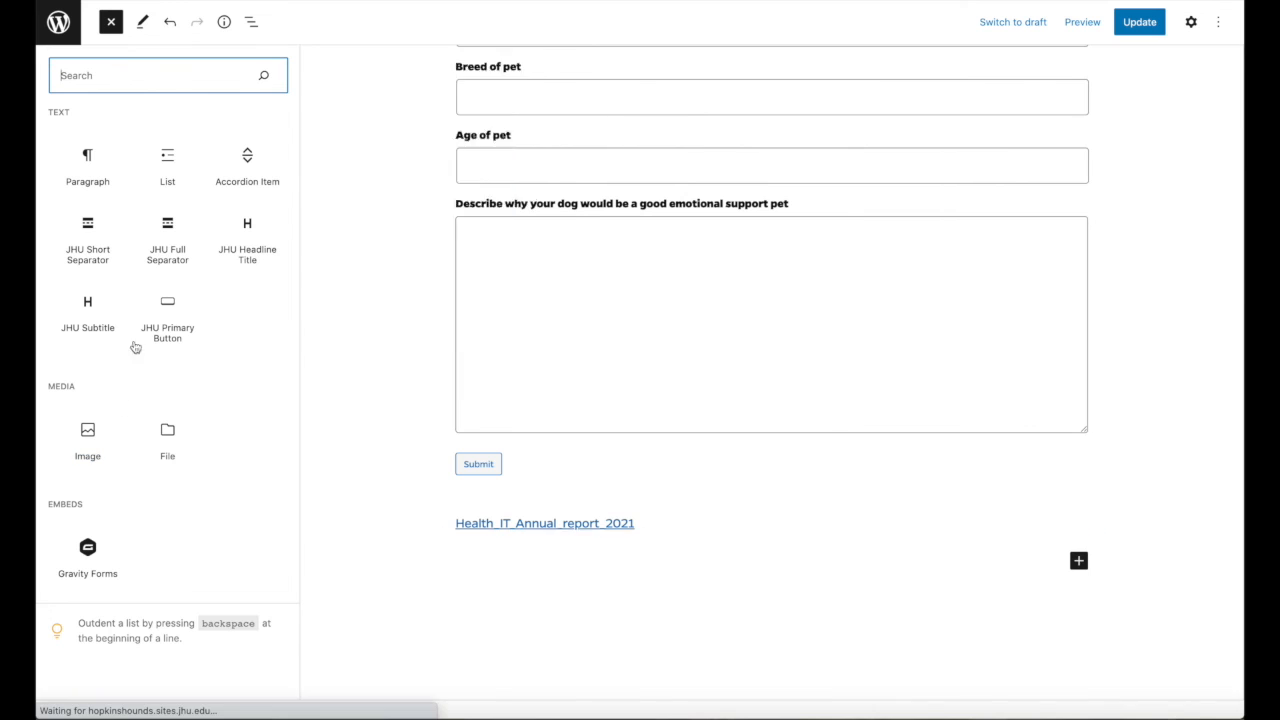
{"action": "mouse_move", "coordinate": [89, 550]}
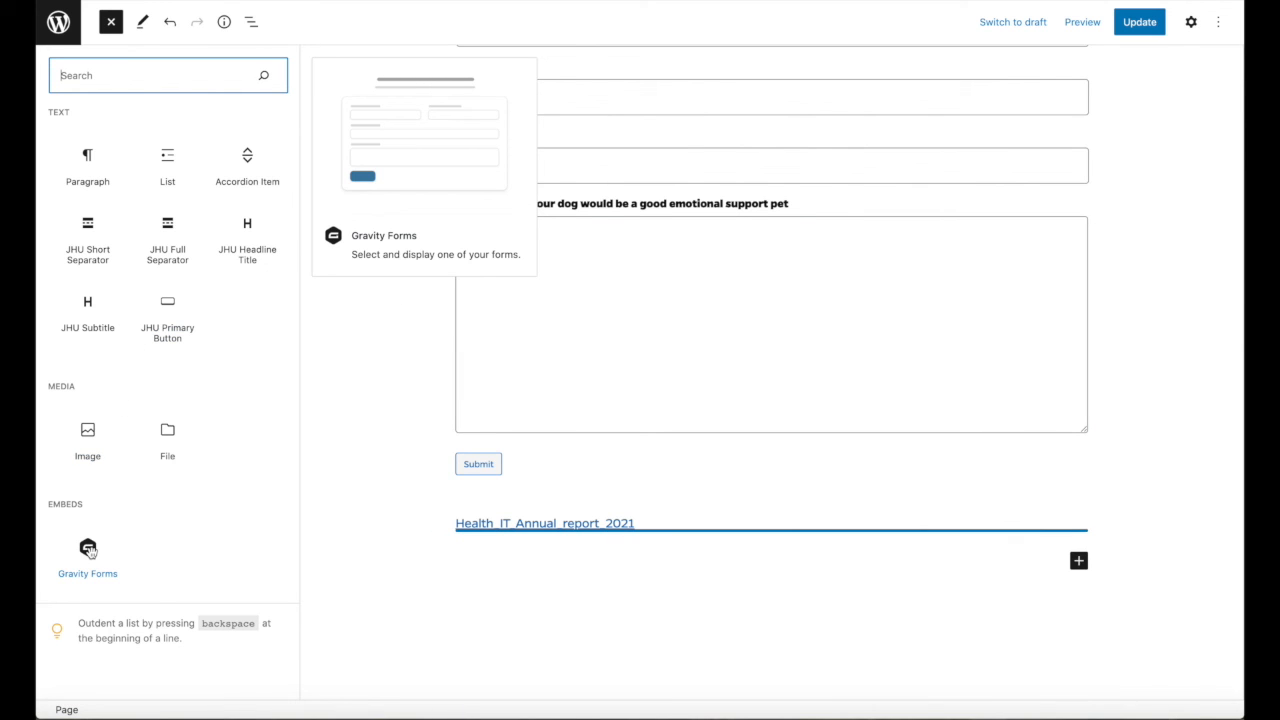
{"action": "left_click", "coordinate": [88, 550]}
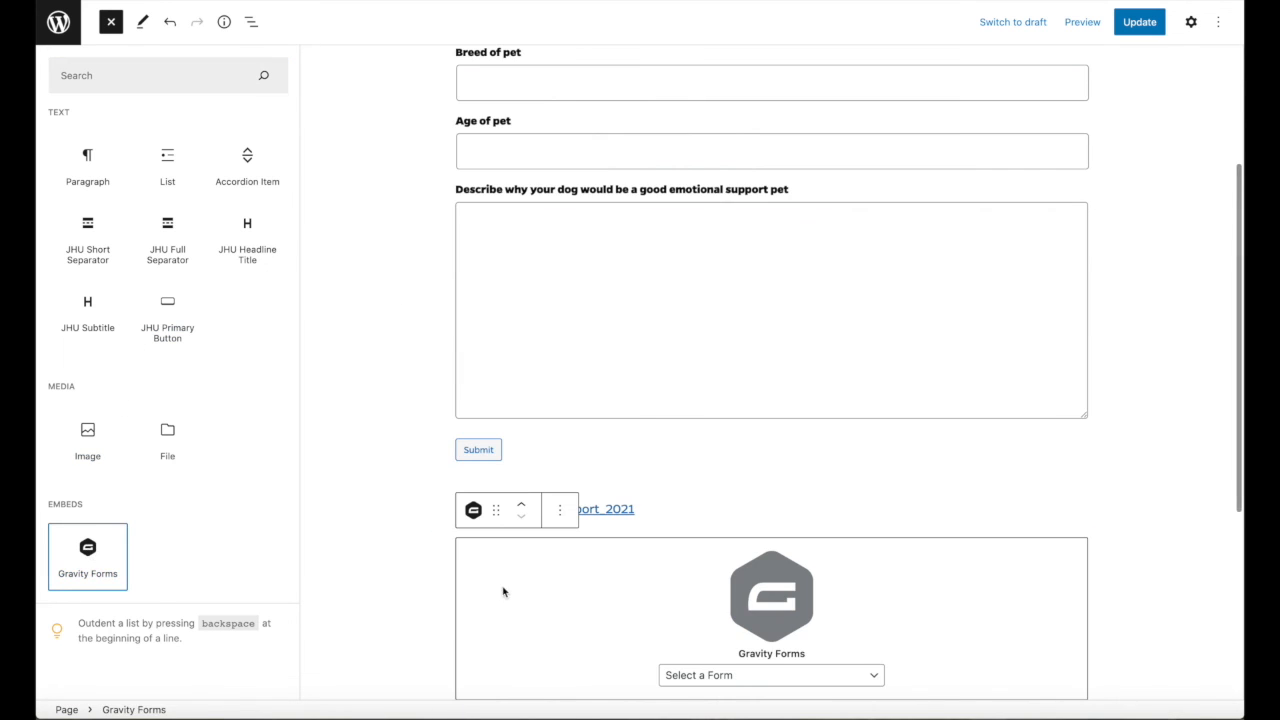
Open the list of available forms in the new Gravity Forms block.
{"action": "scroll", "coordinate": [783, 648], "scroll_direction": "down", "scroll_amount": 3}
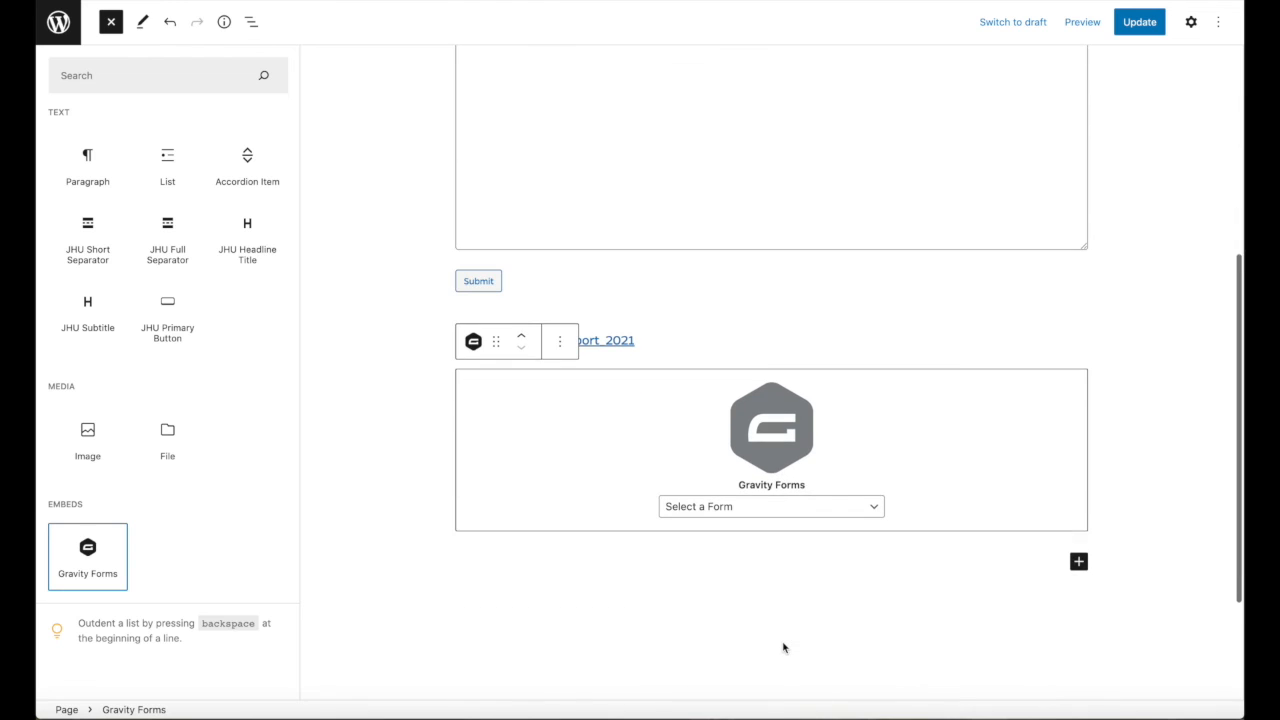
{"action": "left_click", "coordinate": [879, 510]}
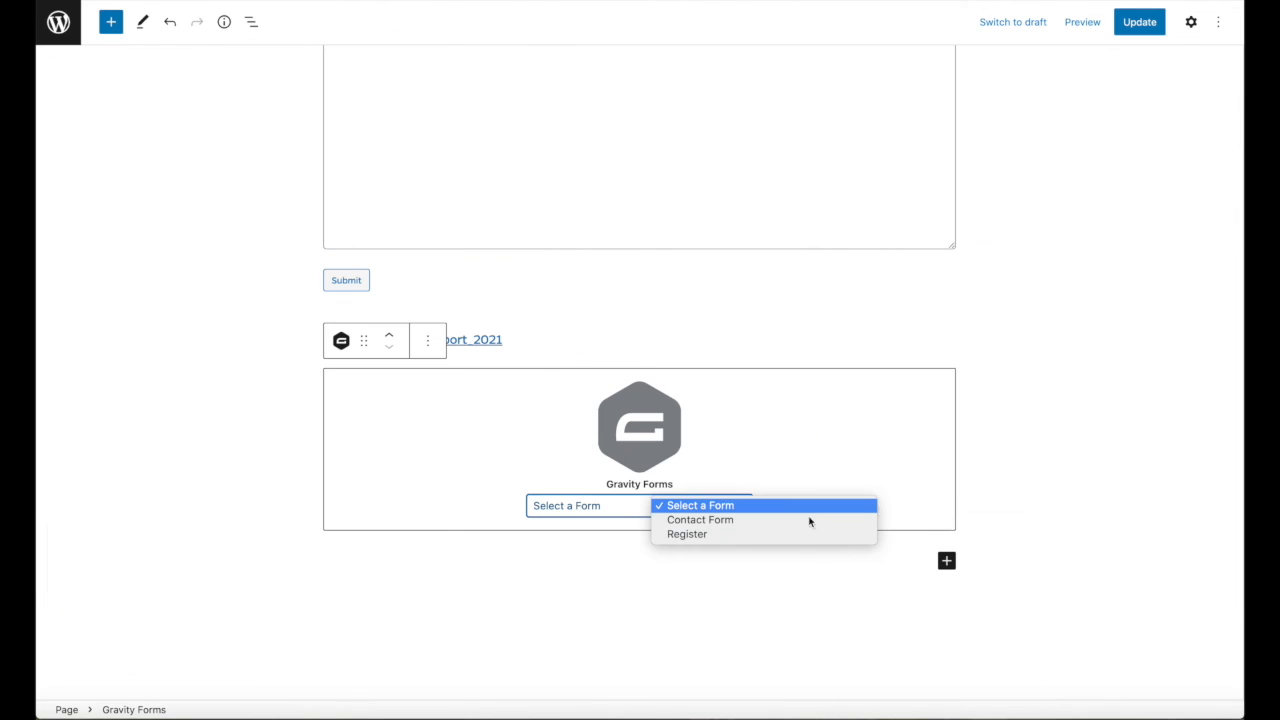